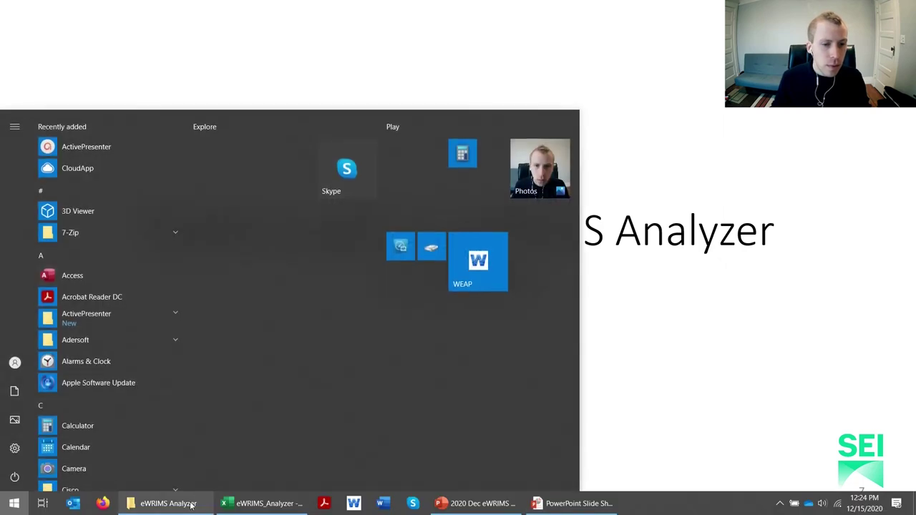
Switch to the eWRIMS Analyzer folder and point out the ReadMe, Logic Trees and eWRIMS_Analyzer files
{"action": "left_click", "coordinate": [190, 504]}
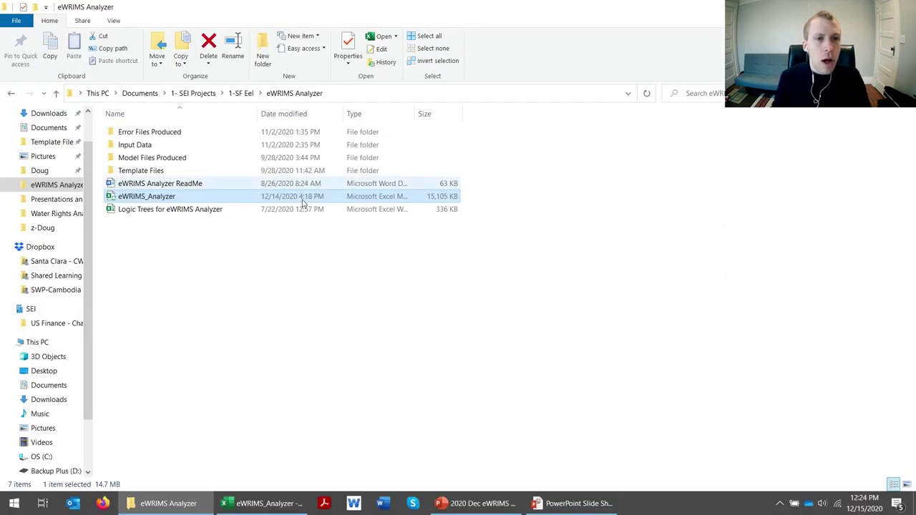
{"action": "left_click", "coordinate": [157, 184]}
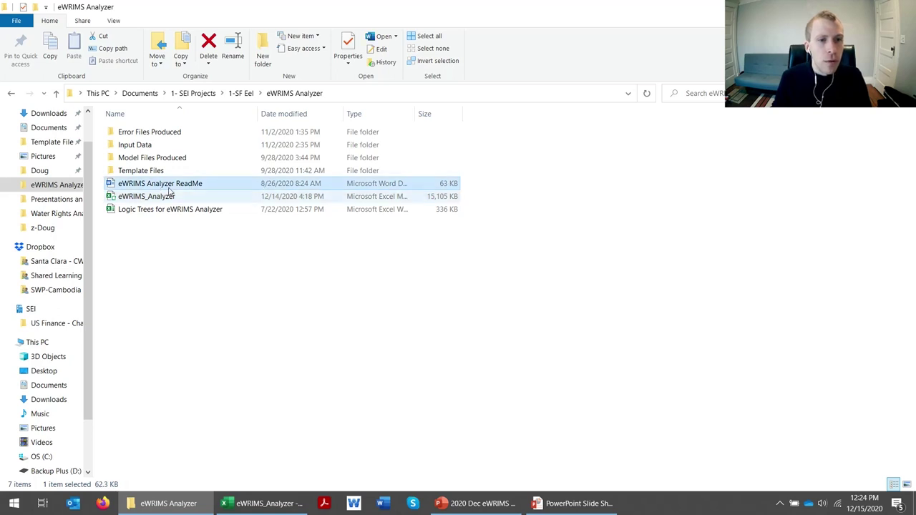
{"action": "left_click", "coordinate": [154, 212]}
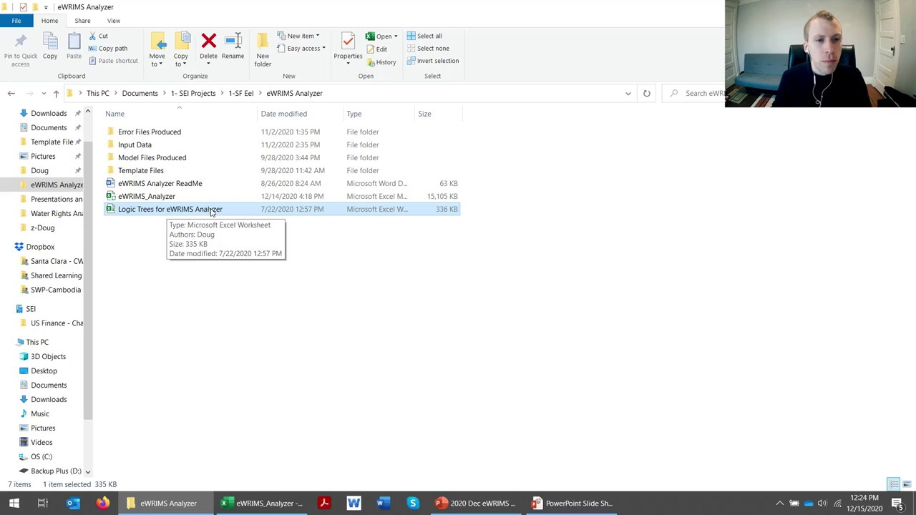
{"action": "left_click", "coordinate": [131, 198]}
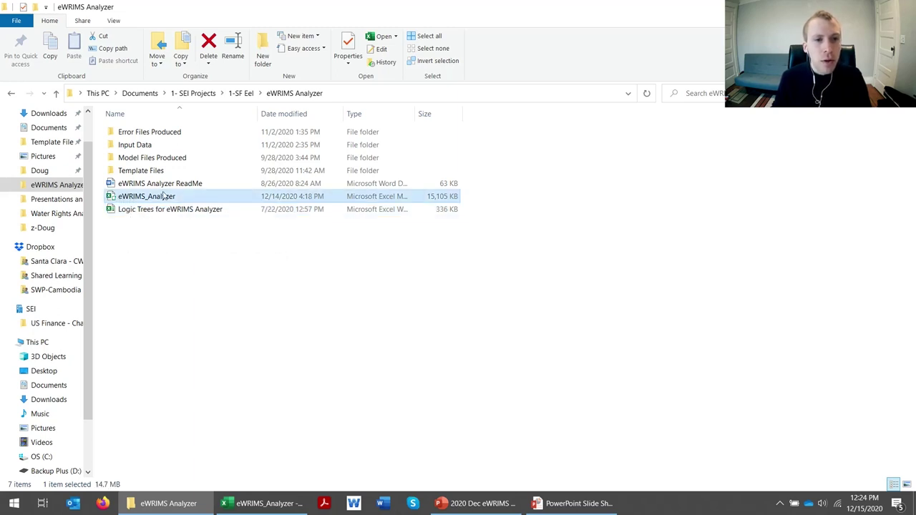
Switch to the eWRIMS_Analyzer workbook and view the watershed name in 1. Settings, followed by the 2. Raw eWRIMS Data sheet
{"action": "left_click", "coordinate": [265, 503]}
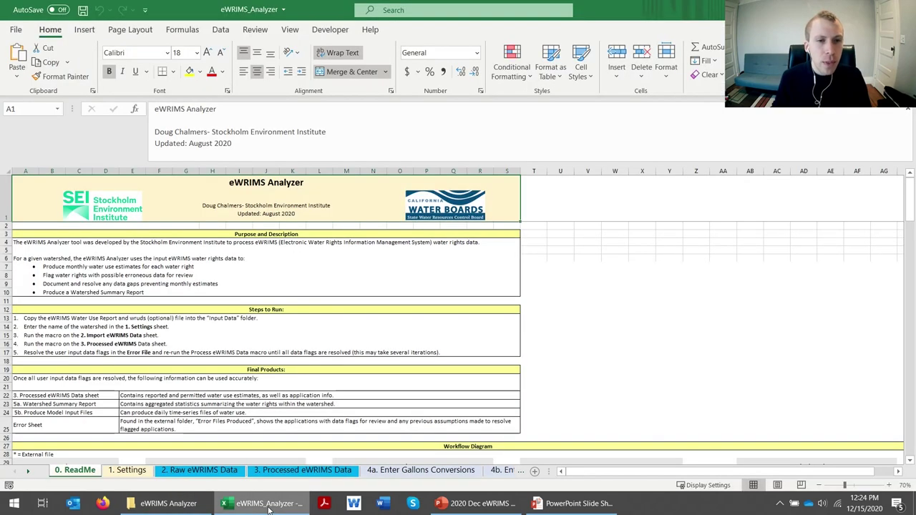
{"action": "left_click", "coordinate": [129, 473]}
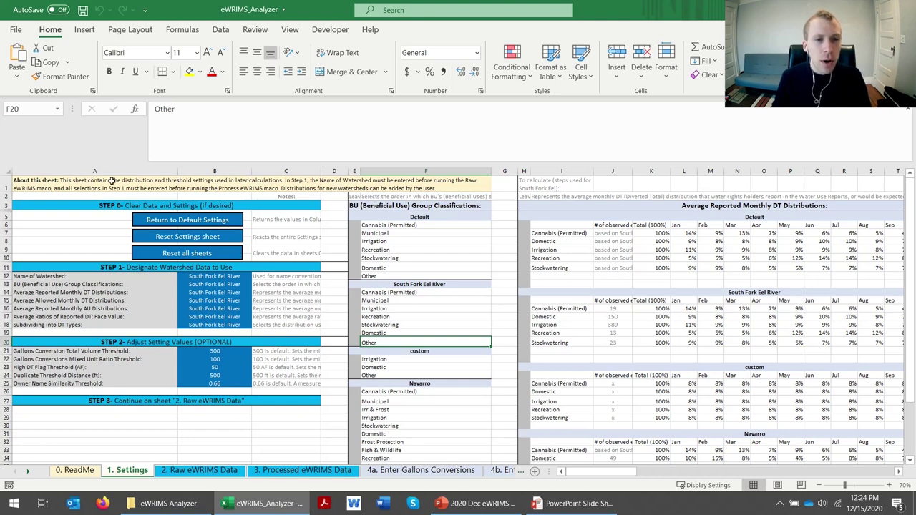
{"action": "left_click", "coordinate": [216, 276]}
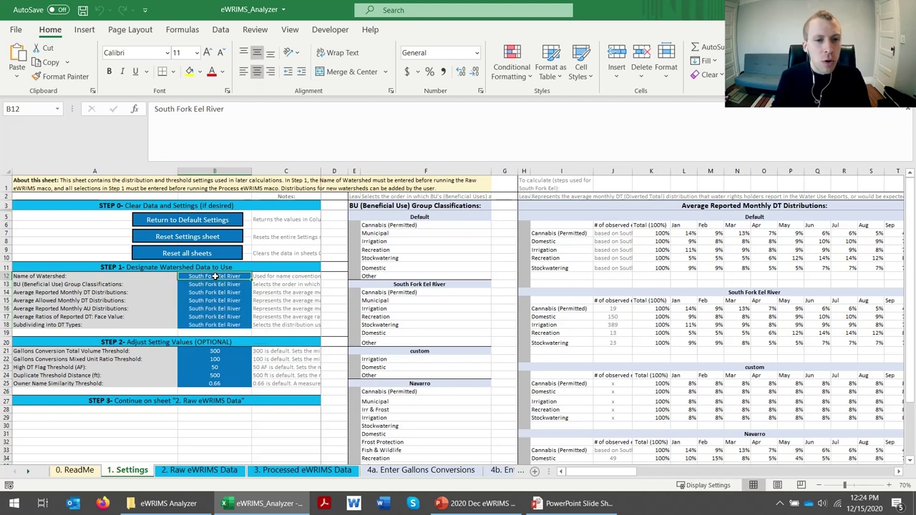
{"action": "left_click", "coordinate": [206, 472]}
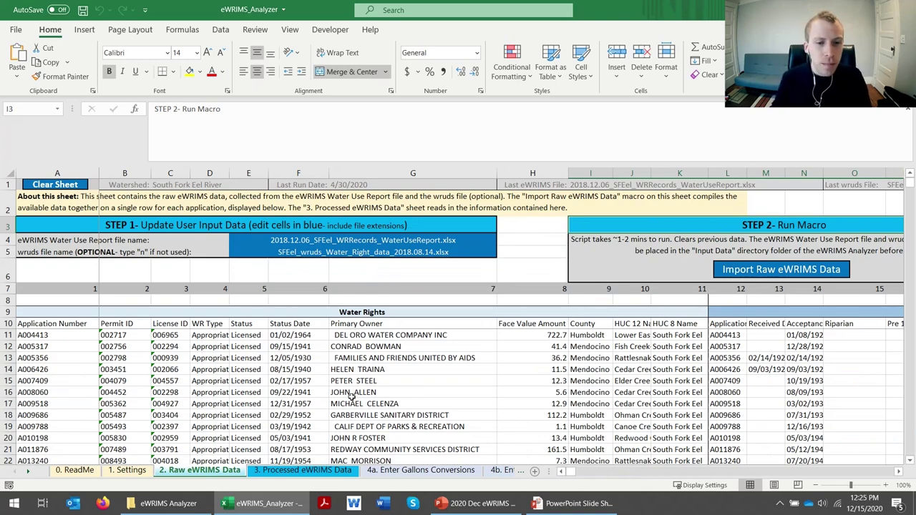
Open the 3. Processed eWRIMS Data sheet and examine the Reported and Permitted Scenario estimate sections in the Category (Level 2) row
{"action": "left_click", "coordinate": [306, 470]}
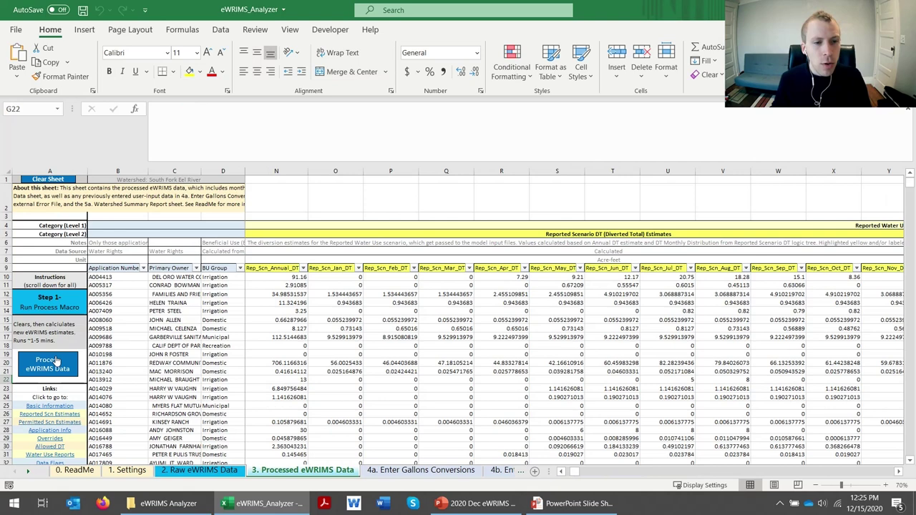
{"action": "left_click", "coordinate": [467, 234]}
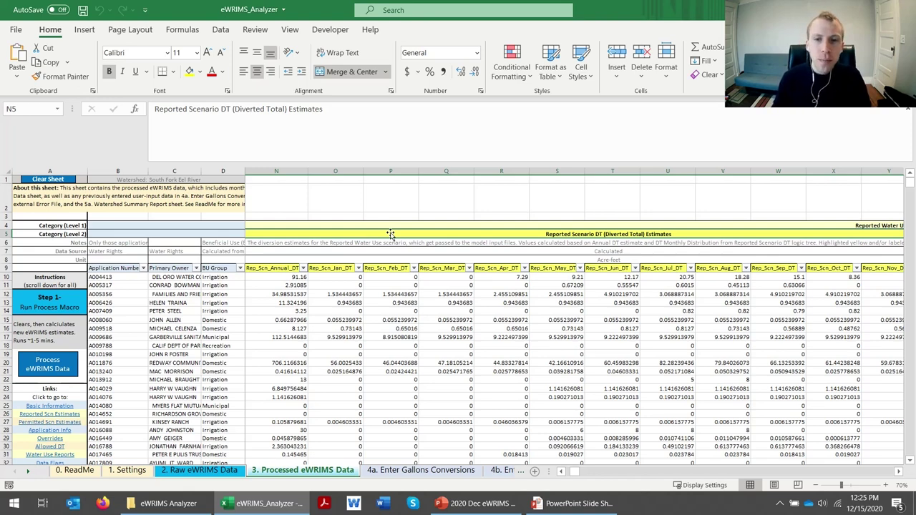
{"action": "key", "text": "ctrl+Right"}
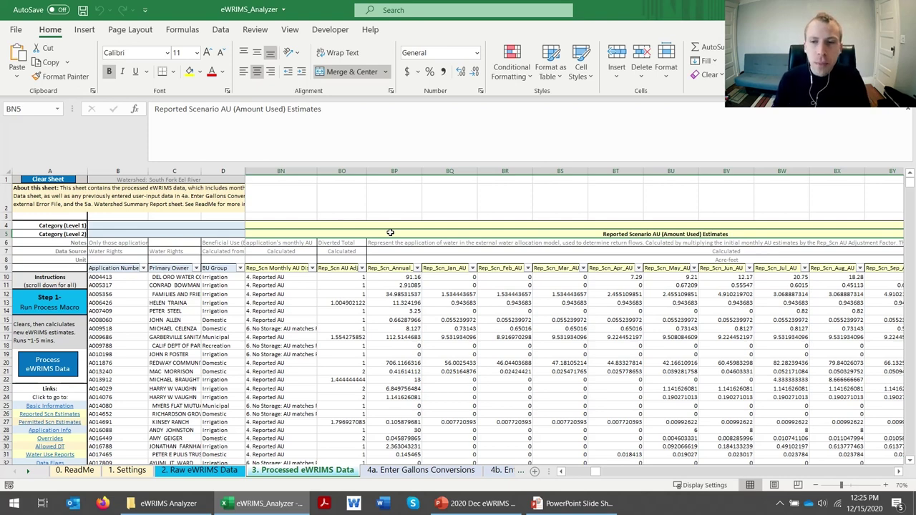
{"action": "key", "text": "Right"}
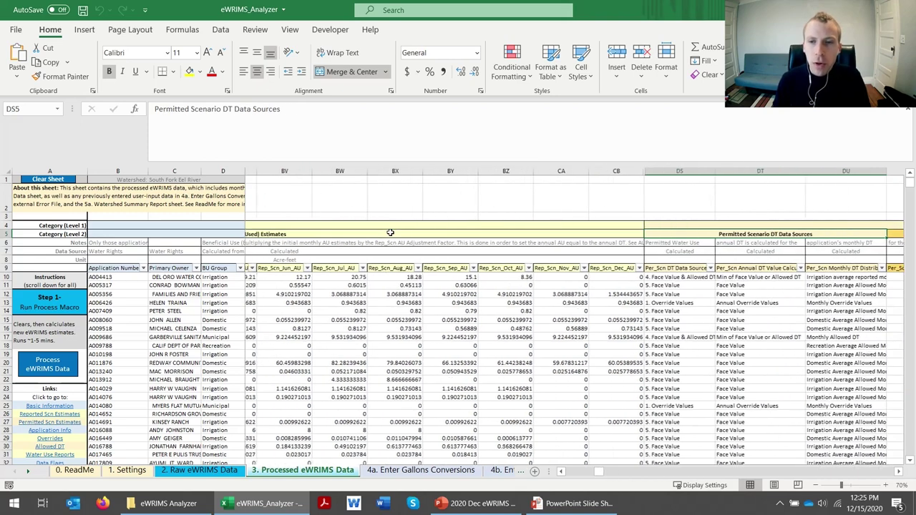
{"action": "key", "text": "Right"}
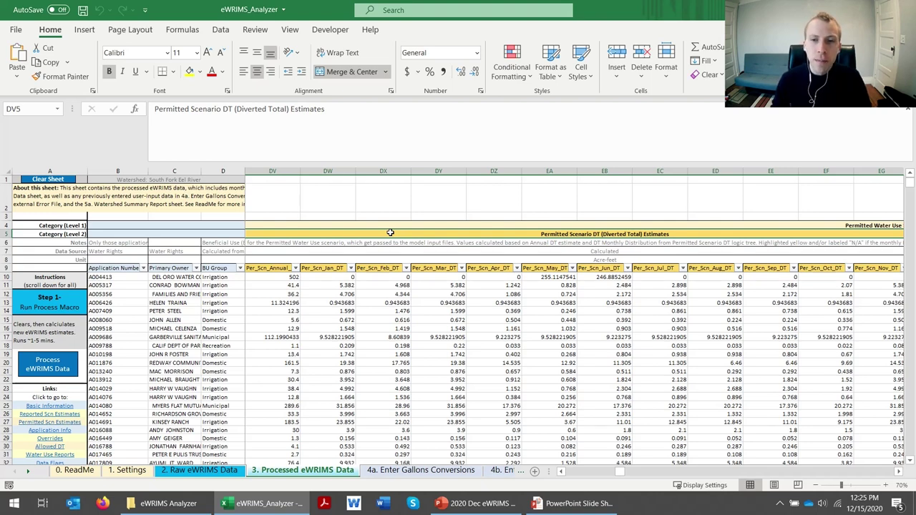
Go through the Category (Level 1) sections from Permitted Water Use Scenario Estimates through Application Info and Overrides to Water Use Reports
{"action": "key", "text": "Up"}
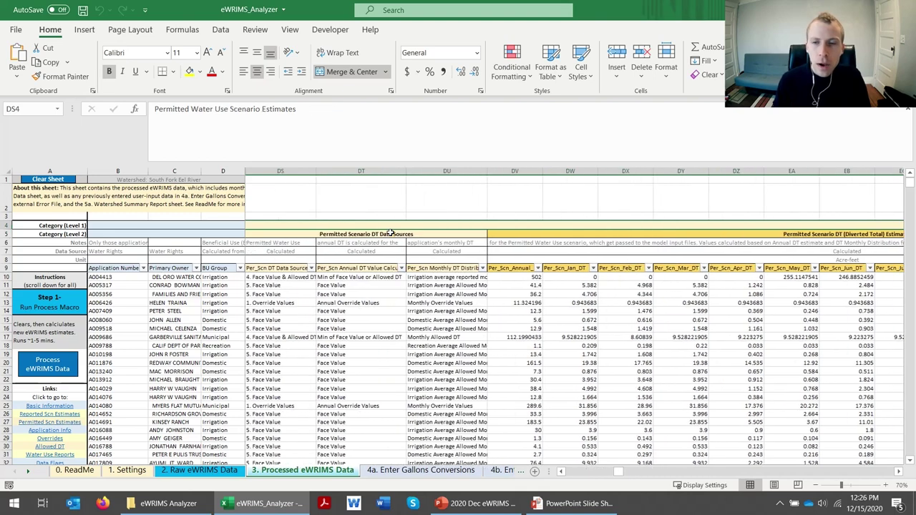
{"action": "key", "text": "Right"}
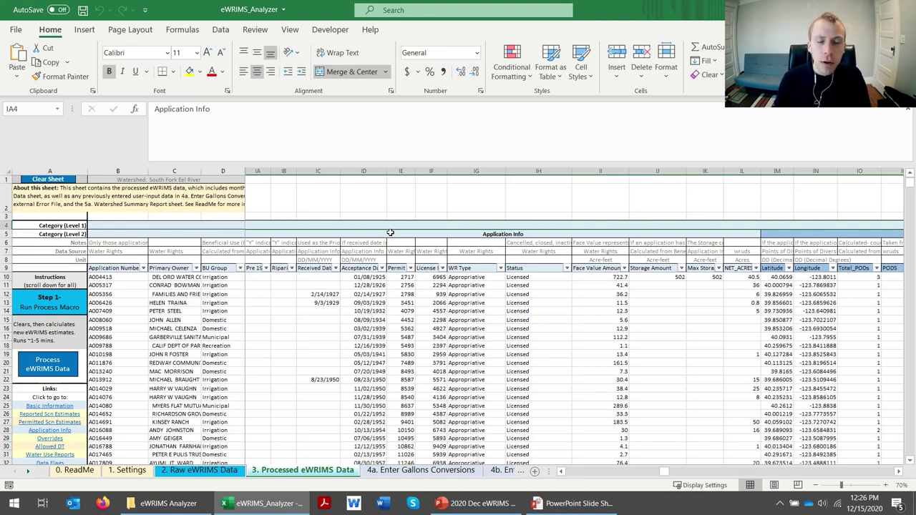
{"action": "key", "text": "Right"}
{"action": "key", "text": "Right"}
{"action": "key", "text": "Right"}
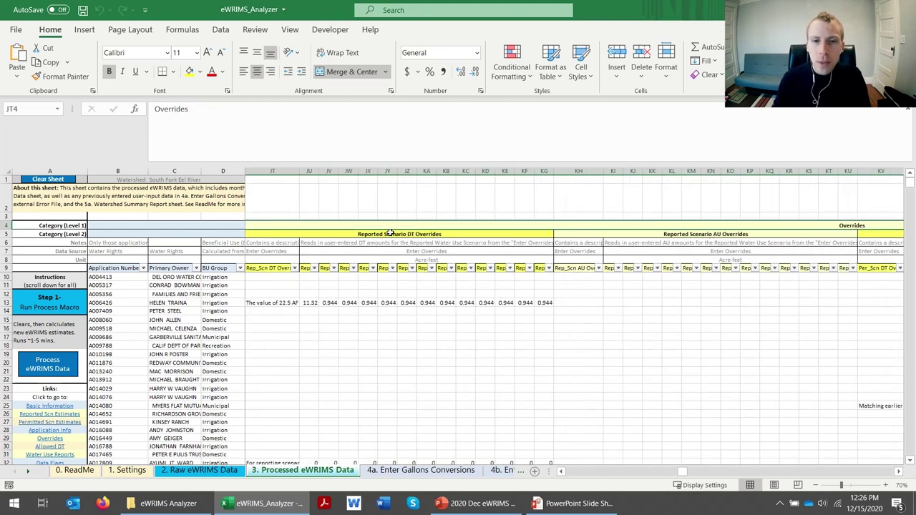
{"action": "key", "text": "Right"}
{"action": "key", "text": "Right"}
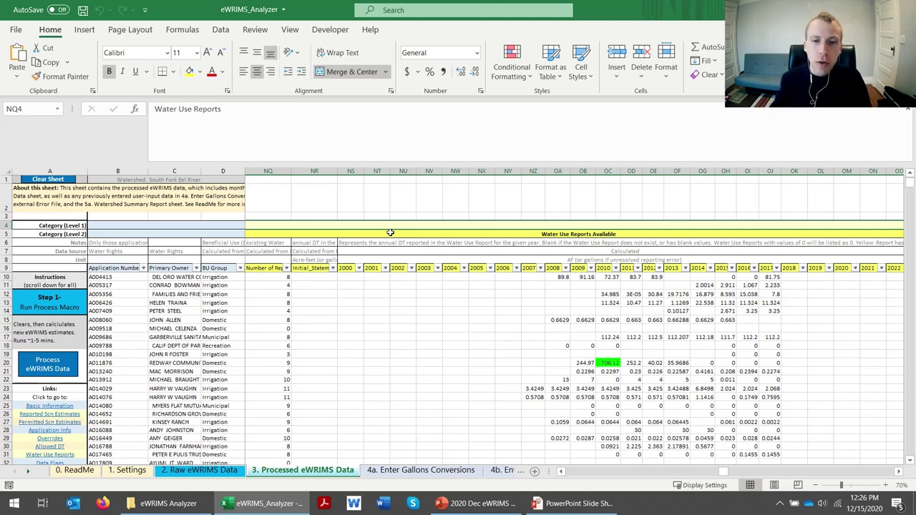
Examine the yearly values under Water Use Reports and continue to the Data Flags section
{"action": "left_click_drag", "start_coordinate": [563, 320], "coordinate": [772, 319]}
{"action": "left_click", "coordinate": [536, 310]}
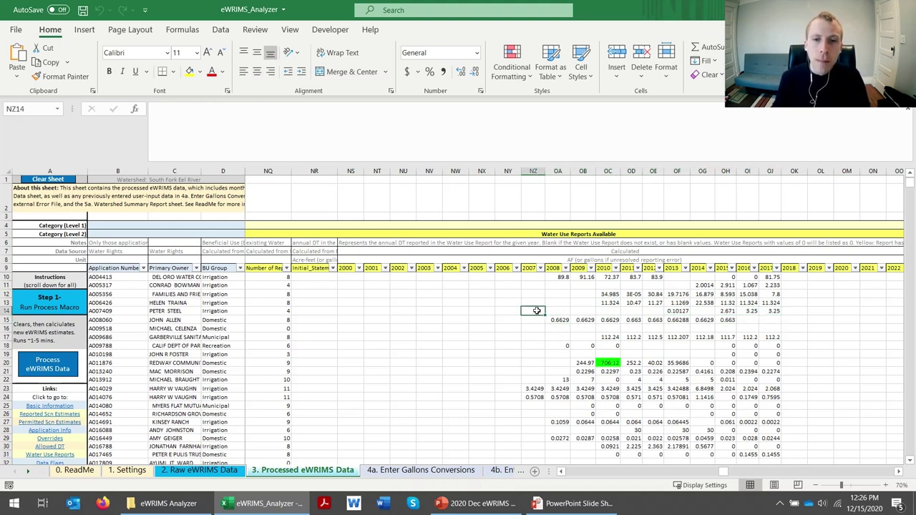
{"action": "left_click", "coordinate": [570, 222]}
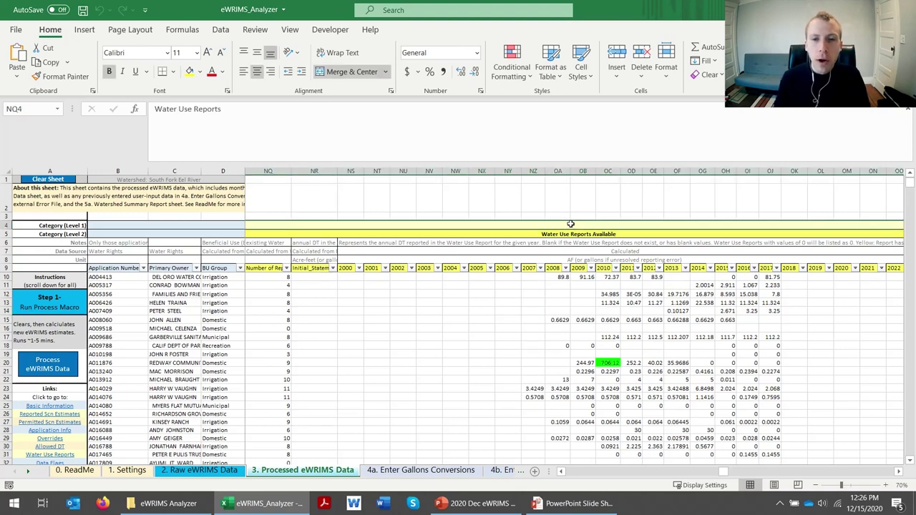
{"action": "key", "text": "ctrl+Right"}
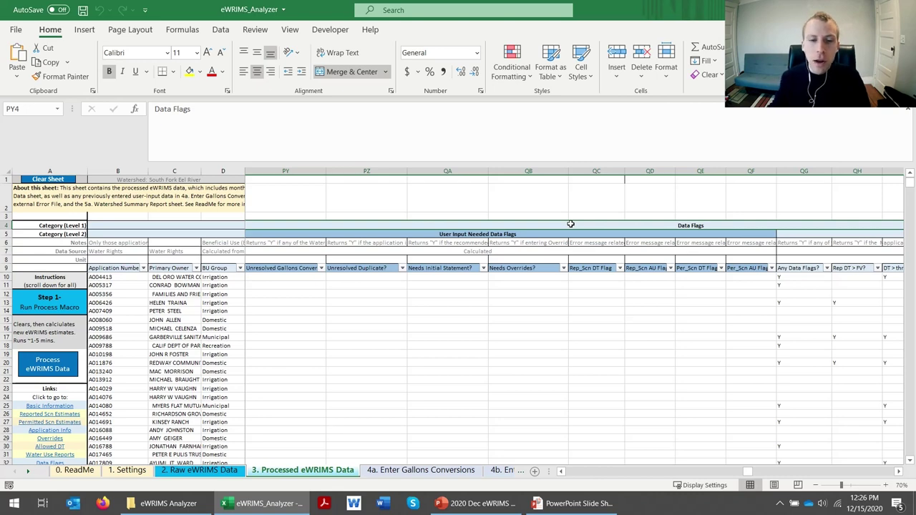
View the 4b. Enter Duplicates sheet and look over the names of the remaining sheets in the workbook
{"action": "left_click", "coordinate": [503, 470]}
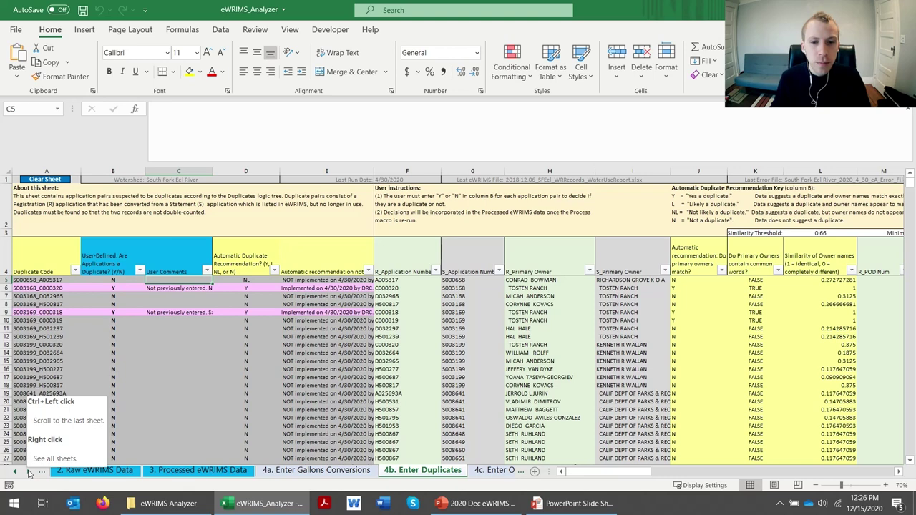
{"action": "left_click", "coordinate": [30, 474]}
{"action": "left_click", "coordinate": [29, 474]}
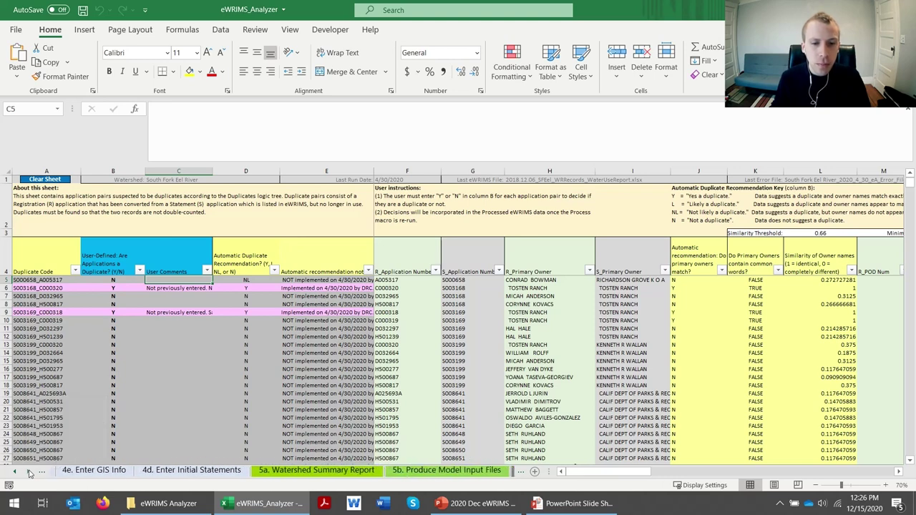
Open the 5a. Watershed Summary Report sheet and review the Diverted Total (DT) Estimates and Beneficial Use Groups sections
{"action": "left_click", "coordinate": [273, 472]}
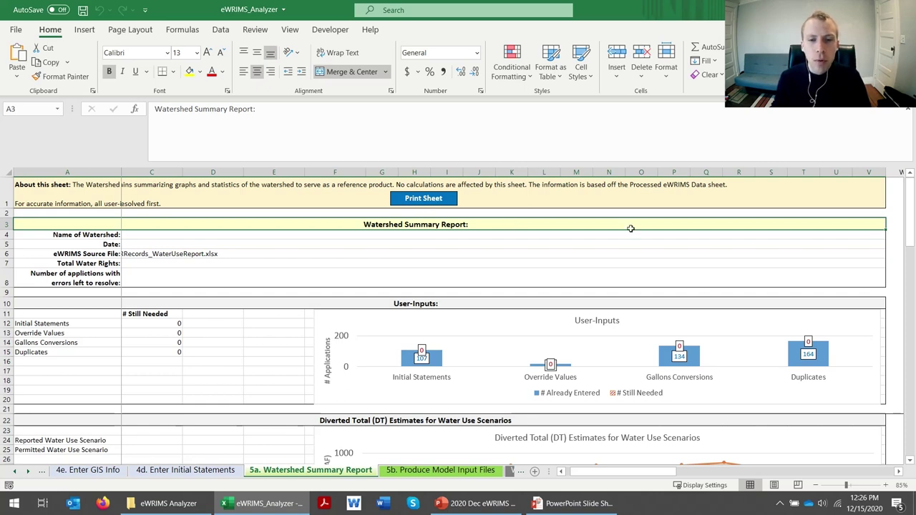
{"action": "scroll", "coordinate": [627, 238], "scroll_direction": "down", "scroll_amount": 4}
{"action": "scroll", "coordinate": [627, 239], "scroll_direction": "down", "scroll_amount": 1}
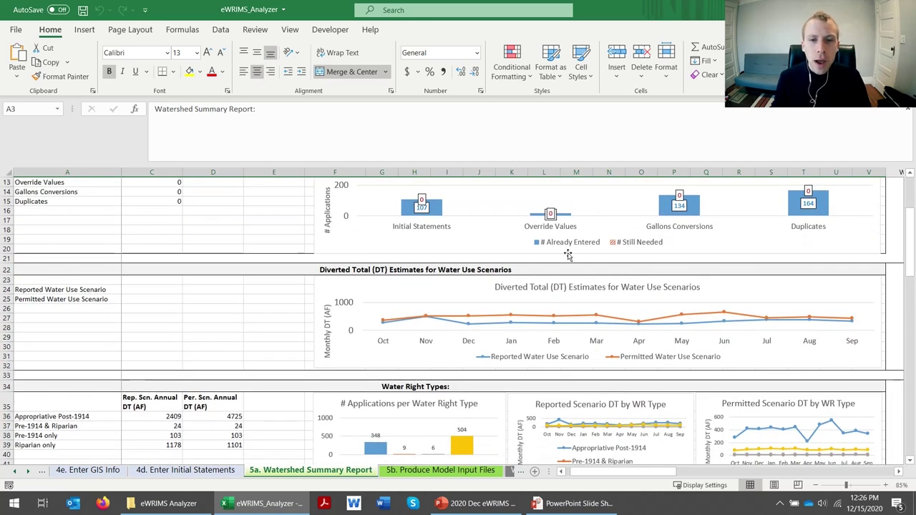
{"action": "left_click", "coordinate": [530, 270]}
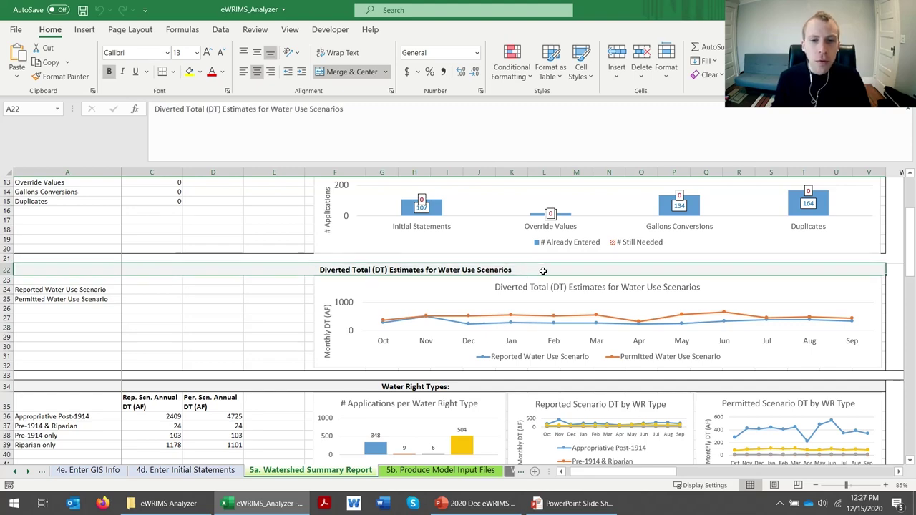
{"action": "scroll", "coordinate": [541, 271], "scroll_direction": "down", "scroll_amount": 7}
{"action": "scroll", "coordinate": [501, 269], "scroll_direction": "down", "scroll_amount": 1}
{"action": "left_click", "coordinate": [463, 266]}
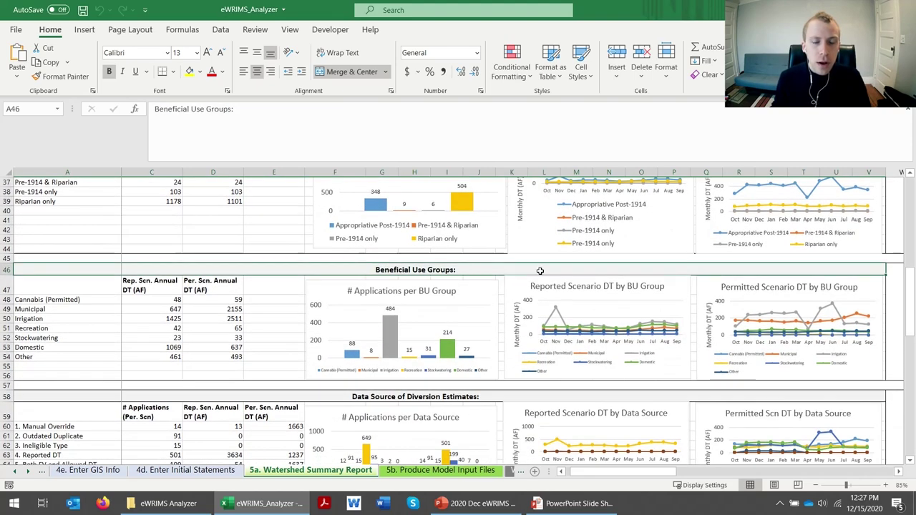
Review the Primary Owners with Highest Diversions and Diversion Estimates by HUC-12 sections of the summary report
{"action": "scroll", "coordinate": [544, 272], "scroll_direction": "down", "scroll_amount": 5}
{"action": "scroll", "coordinate": [547, 276], "scroll_direction": "down", "scroll_amount": 5}
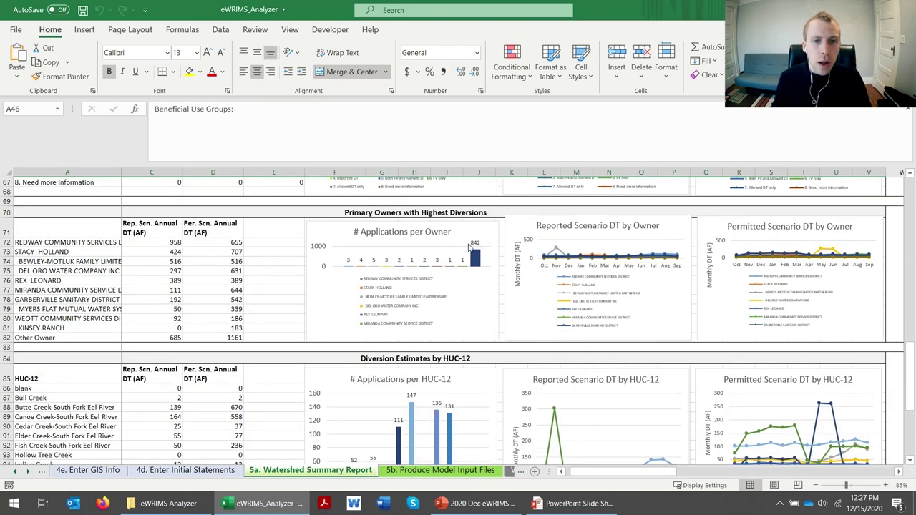
{"action": "left_click", "coordinate": [443, 212]}
{"action": "scroll", "coordinate": [489, 235], "scroll_direction": "down", "scroll_amount": 1}
{"action": "scroll", "coordinate": [489, 235], "scroll_direction": "down", "scroll_amount": 2}
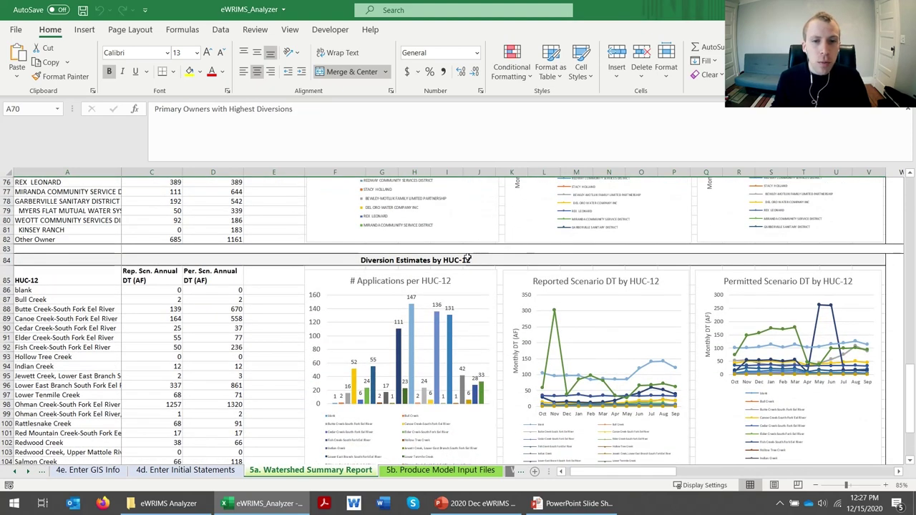
{"action": "left_click", "coordinate": [469, 260]}
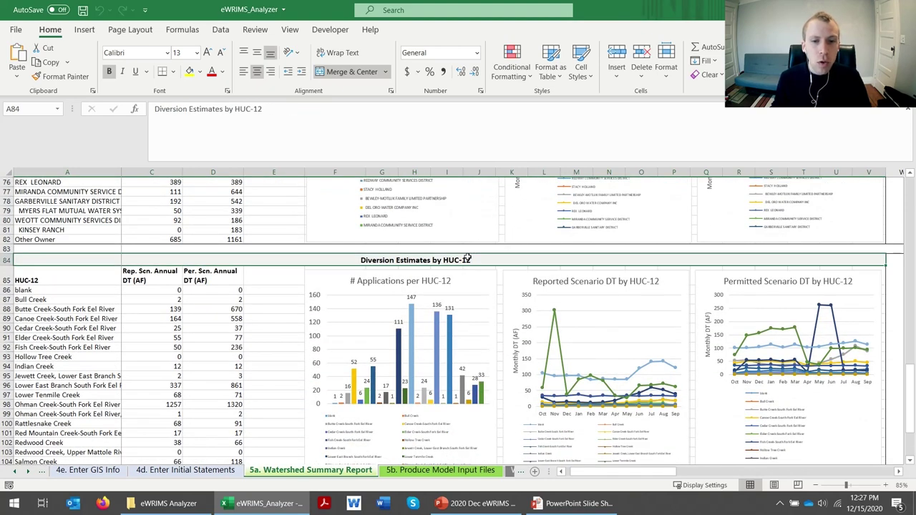
Open the 5b. Produce Model Input Files sheet to view its file options and macro
{"action": "left_click", "coordinate": [425, 471]}
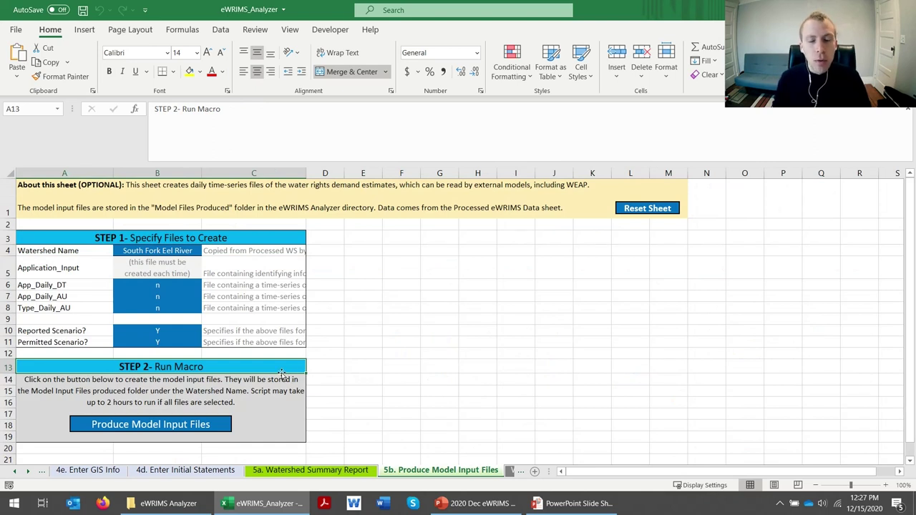